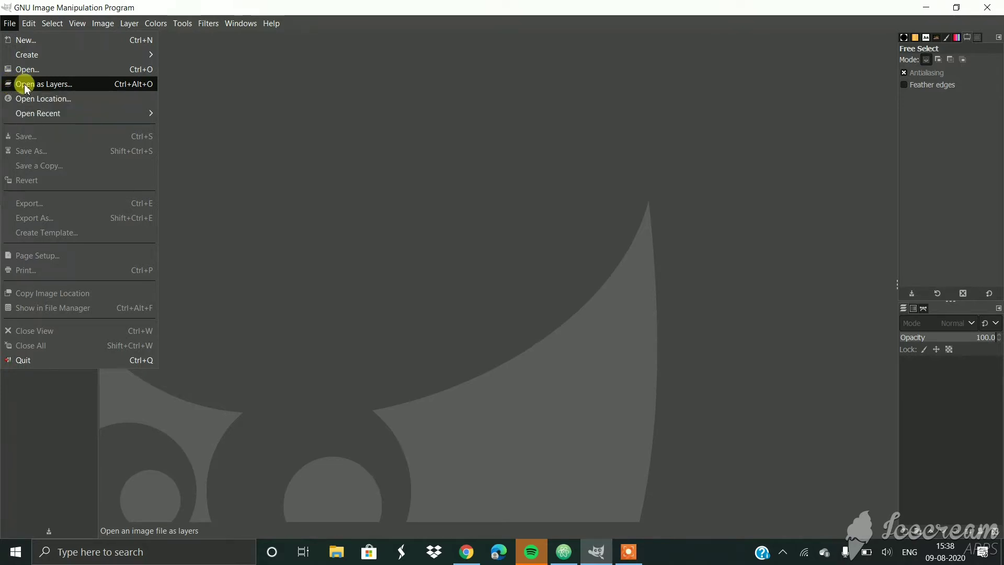
# Step: Open Image01.jpg as a layer and add an alpha channel to it
pyautogui.click(26, 86)
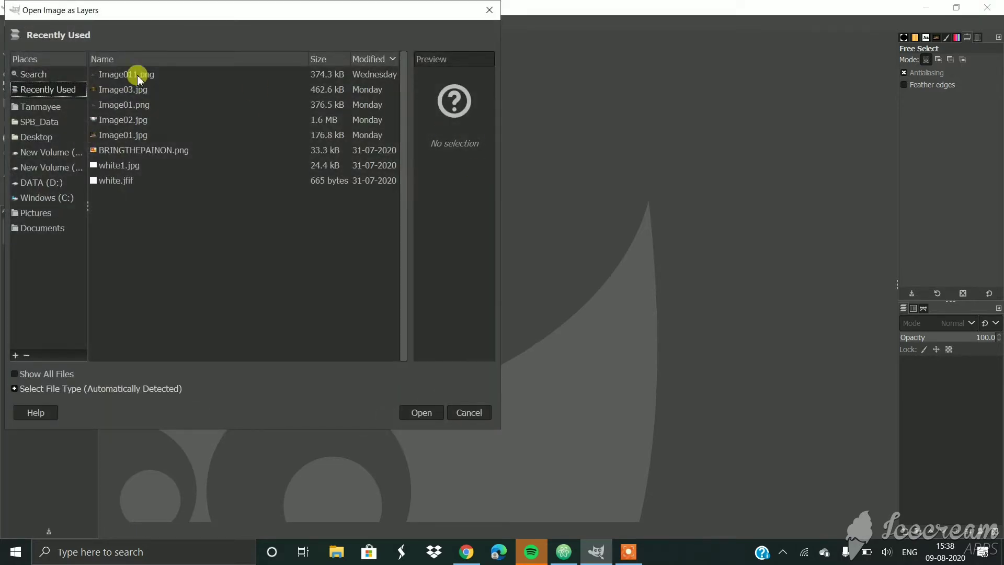
pyautogui.click(135, 104)
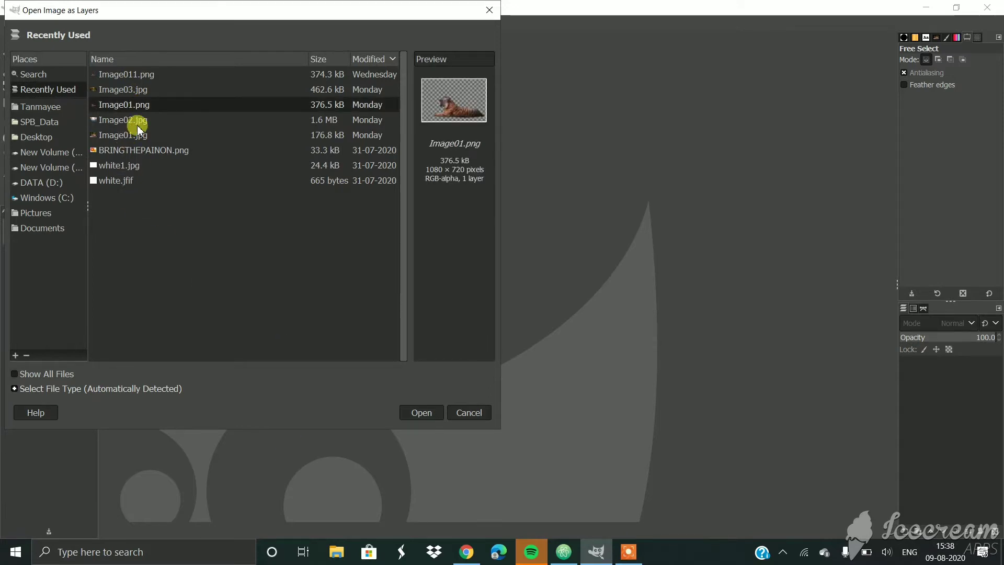
pyautogui.click(153, 76)
pyautogui.click(134, 137)
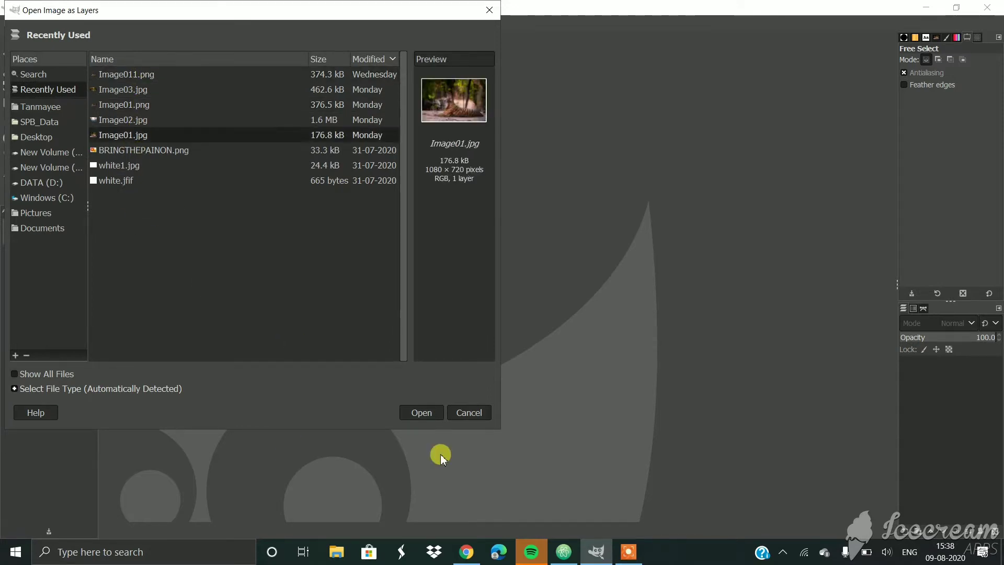
pyautogui.click(422, 413)
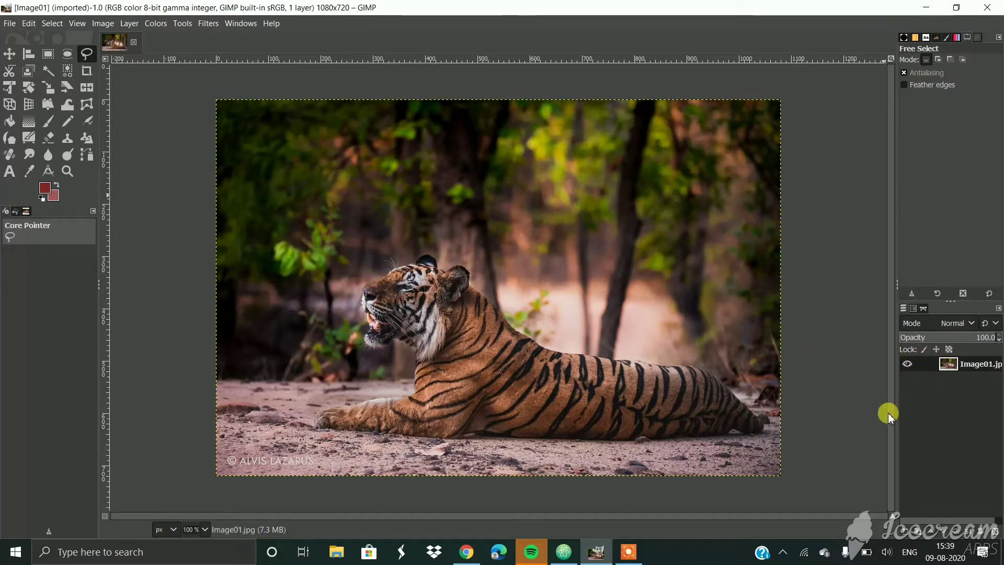
pyautogui.rightClick(949, 369)
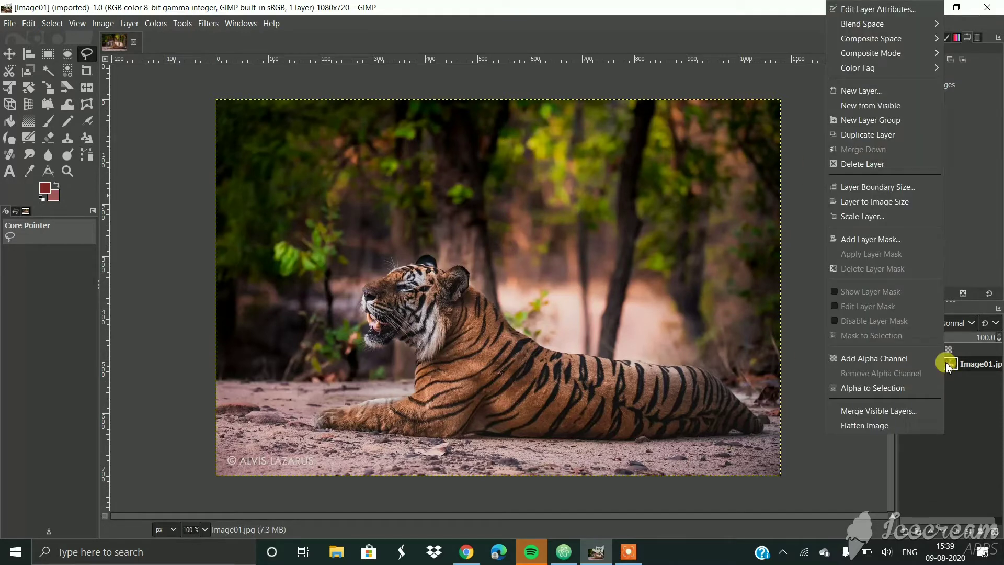
pyautogui.click(885, 361)
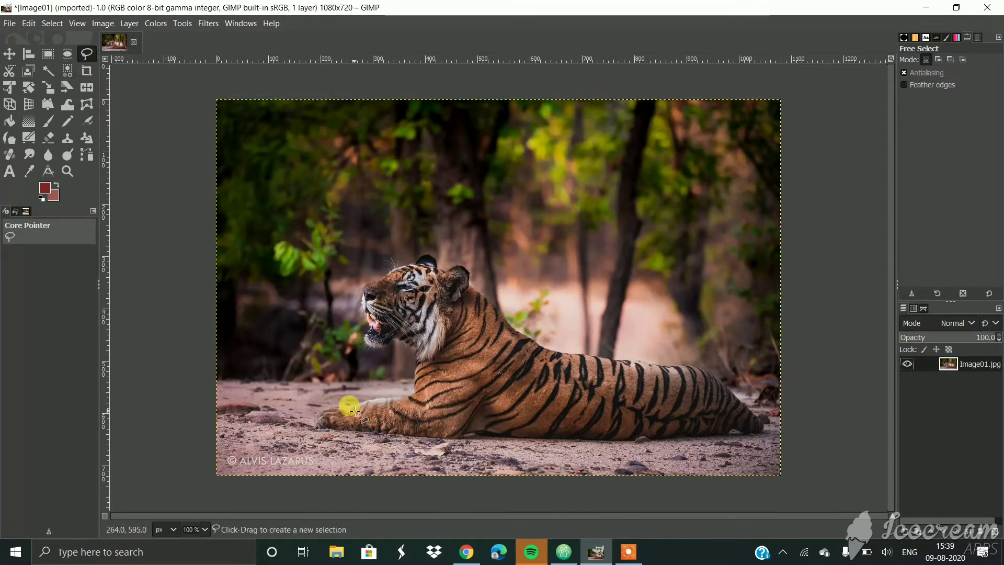
# Step: Trace the tiger's outline with Free Select from the front paw around the whole body and commit the selection
pyautogui.scroll(1, 347, 408)
pyautogui.scroll(1, 307, 422)
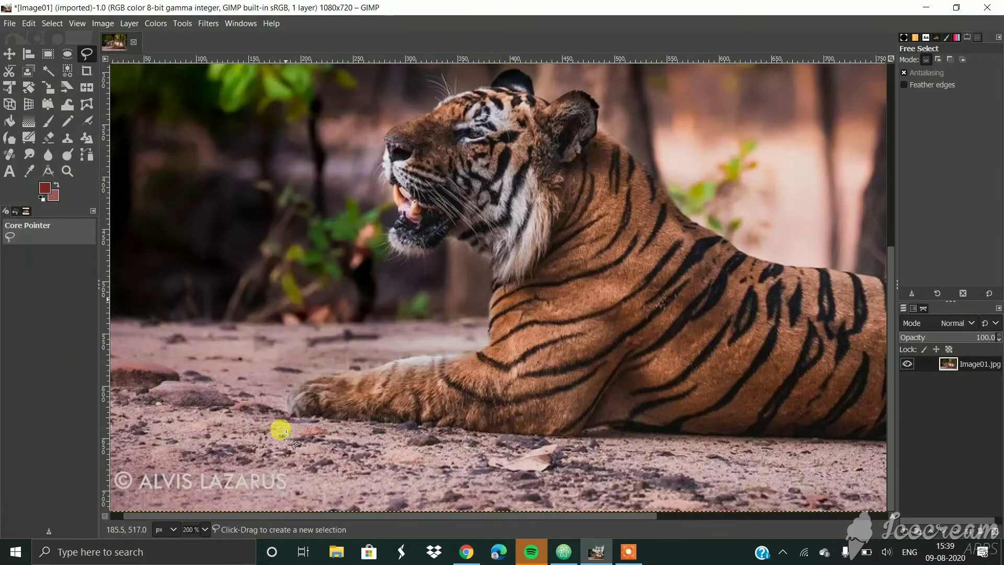
pyautogui.doubleClick(286, 416)
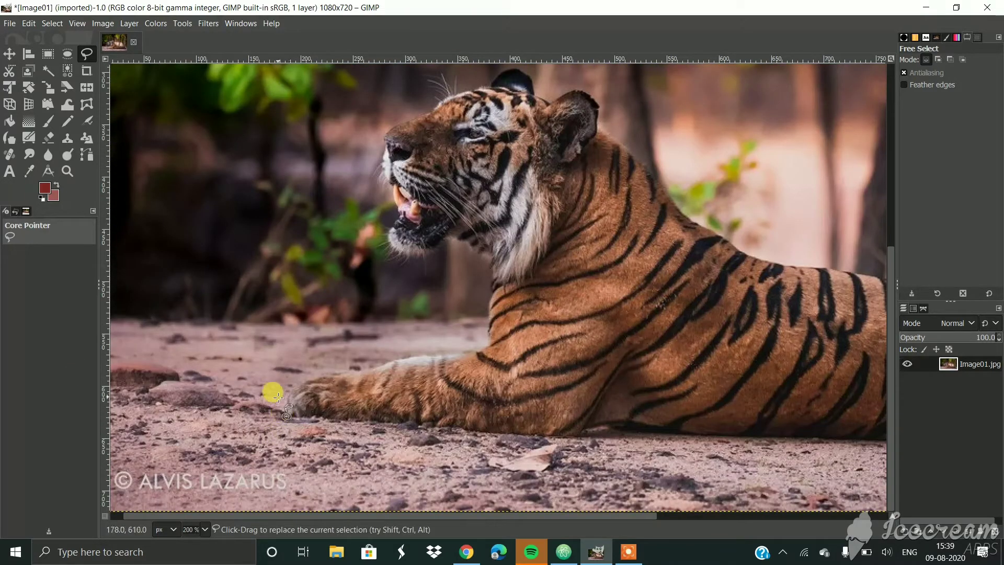
pyautogui.press('Escape')
pyautogui.click(285, 416)
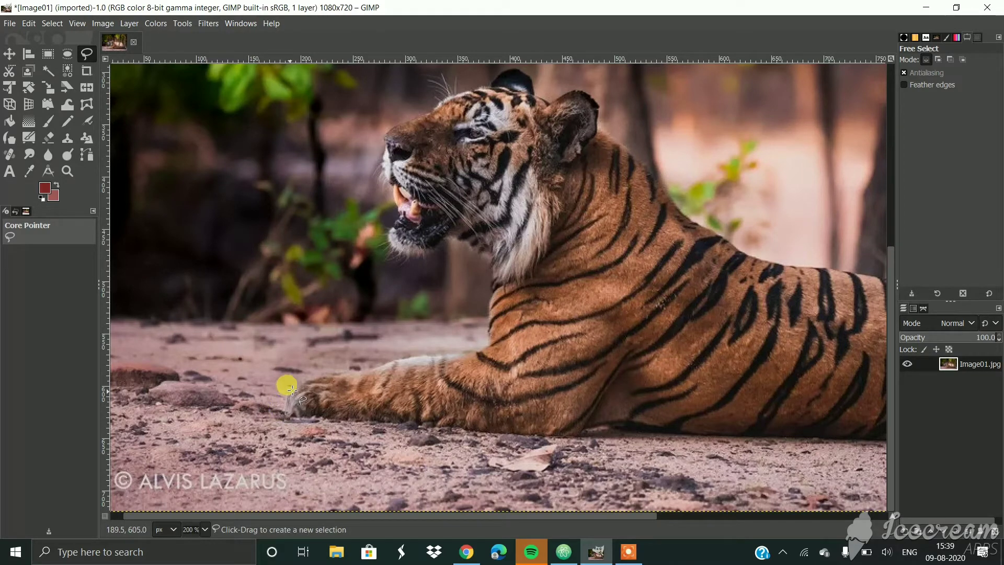
pyautogui.click(304, 382)
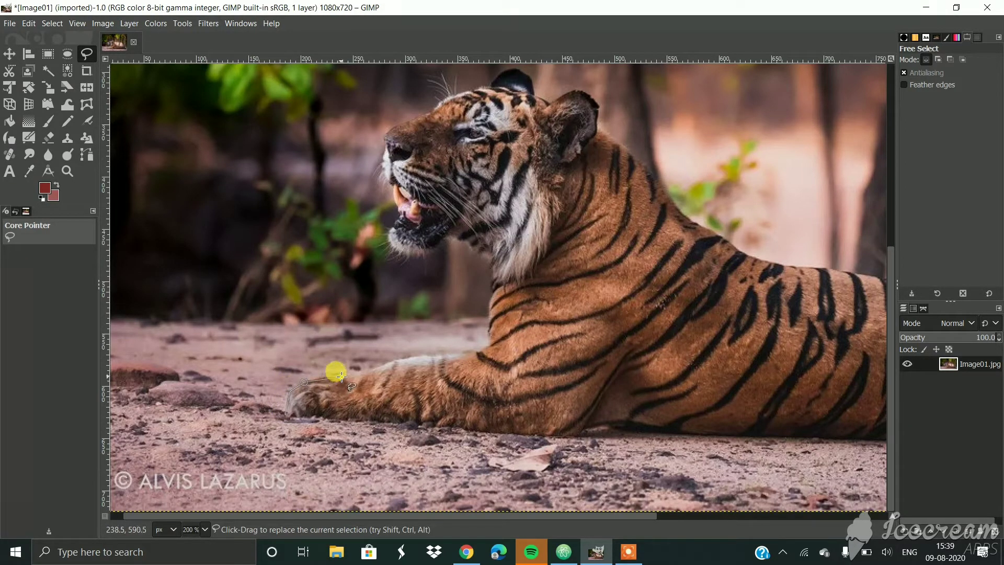
pyautogui.click(439, 354)
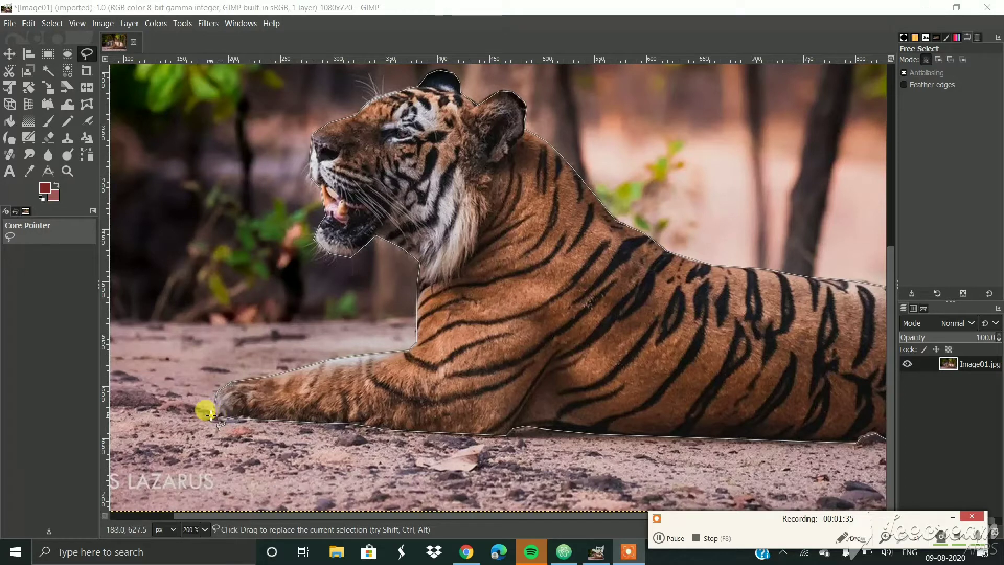
pyautogui.press('Return')
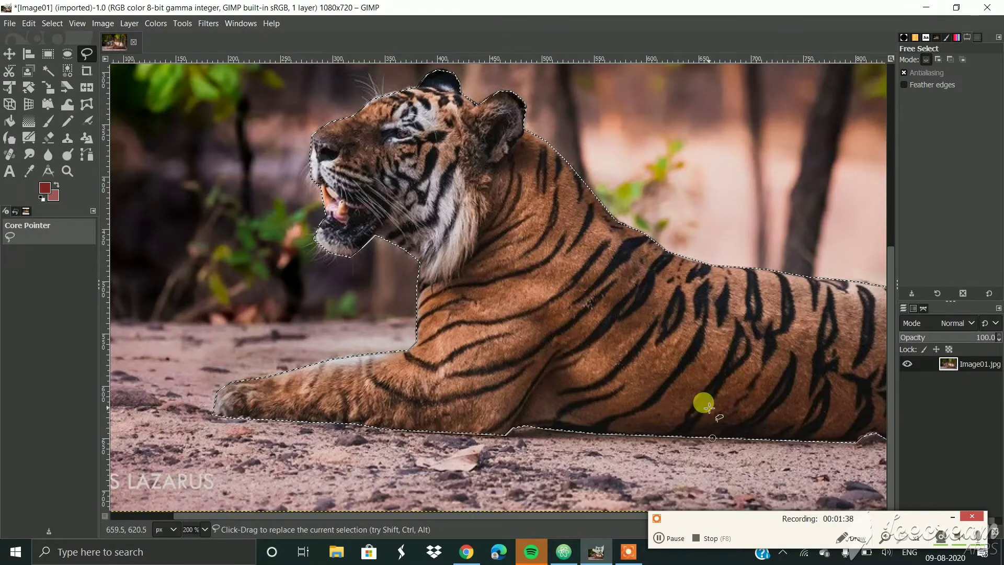
# Step: Invert the tiger selection and delete the background around the tiger
pyautogui.hscroll(2, 453, 516)
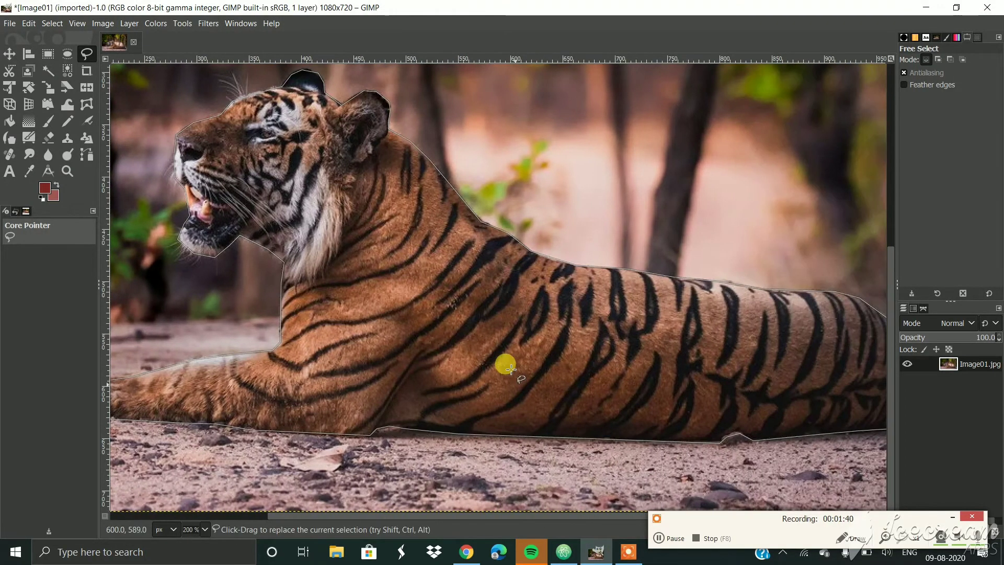
pyautogui.scroll(-1, 505, 362)
pyautogui.scroll(3, 454, 335)
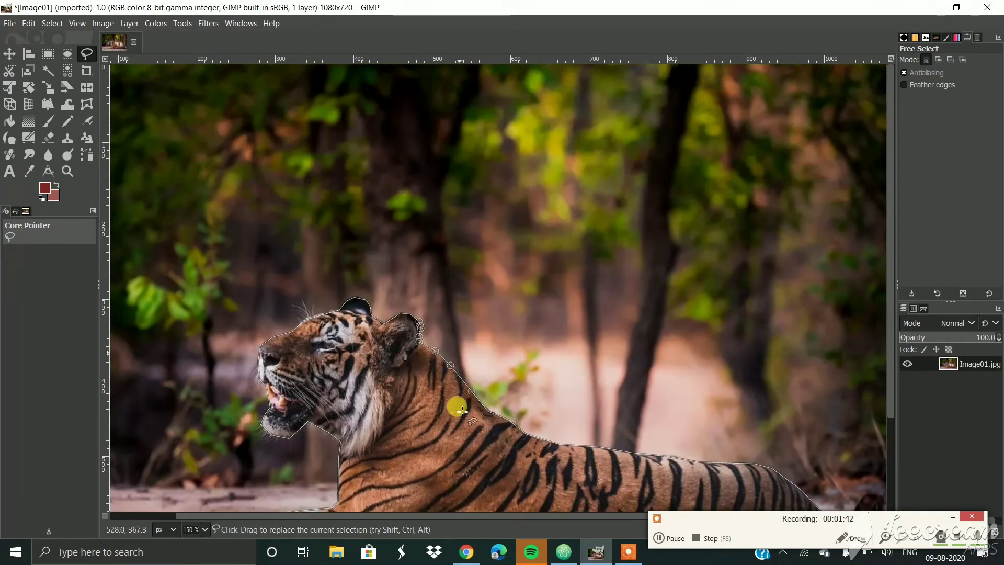
pyautogui.hscroll(-1, 503, 515)
pyautogui.scroll(-2, 494, 205)
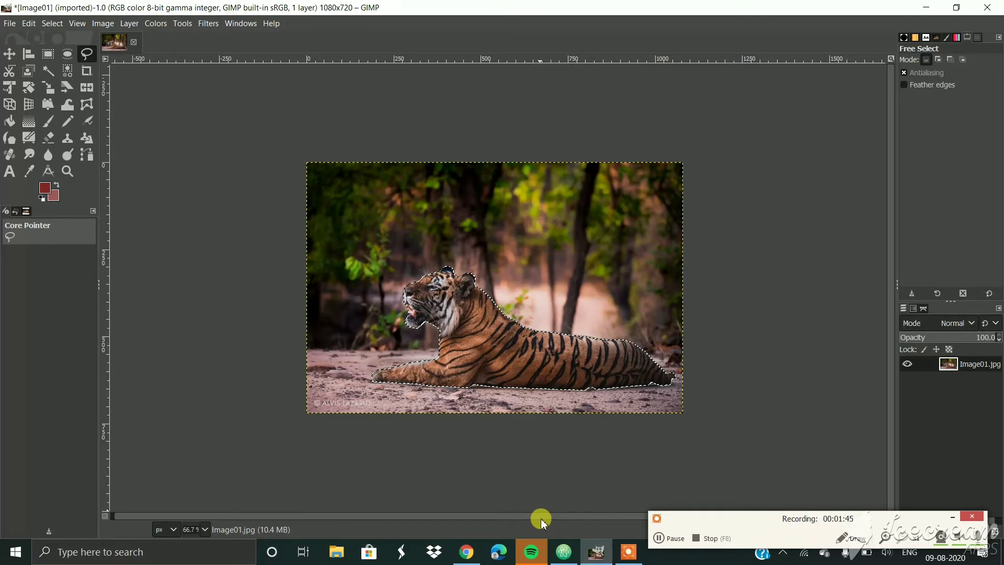
pyautogui.scroll(1, 455, 321)
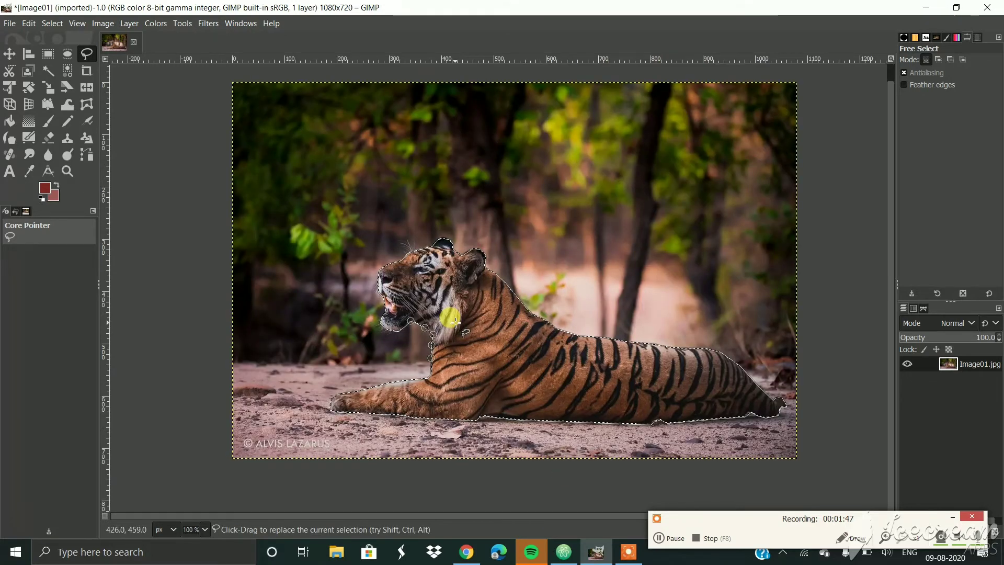
pyautogui.click(46, 25)
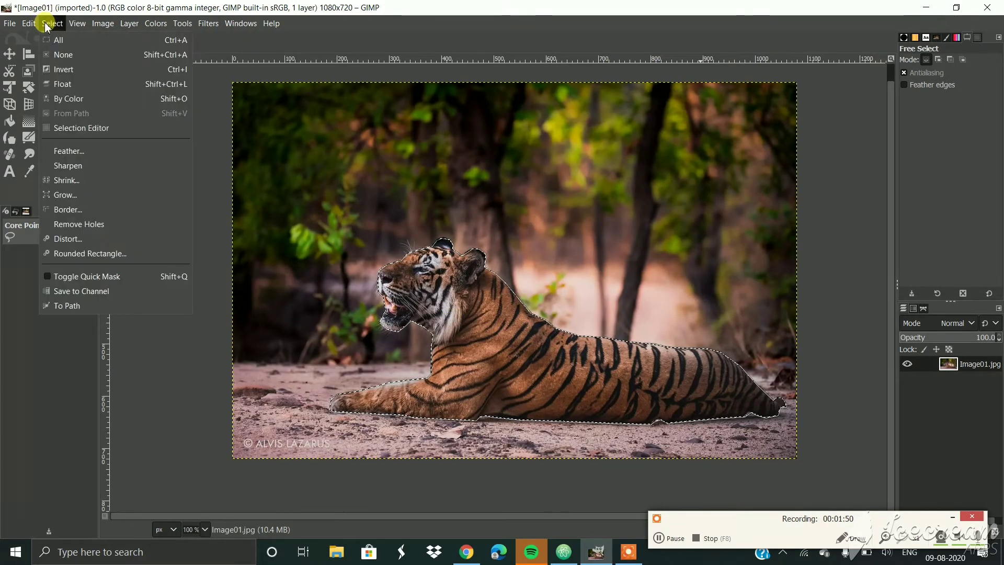
pyautogui.click(77, 78)
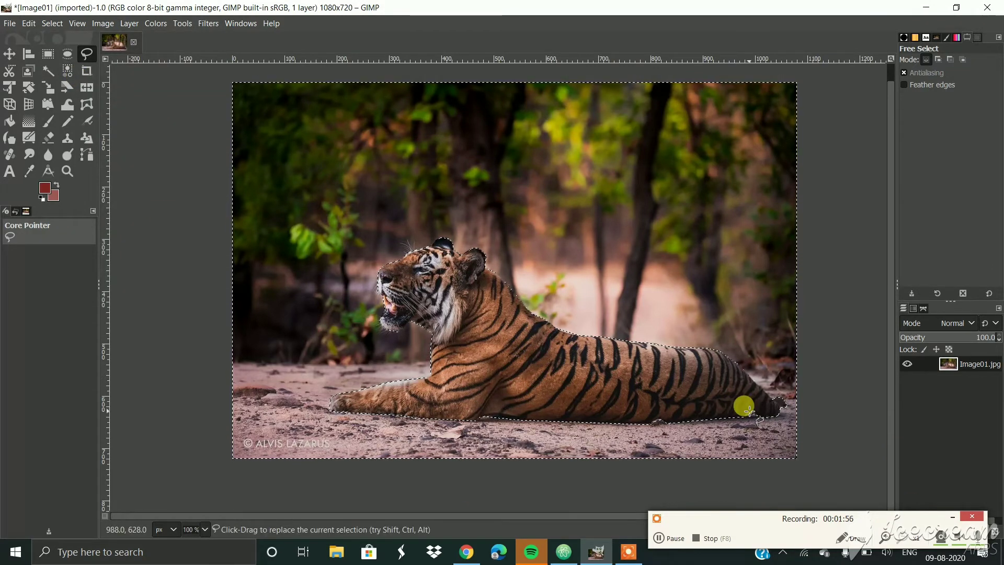
pyautogui.press('Delete')
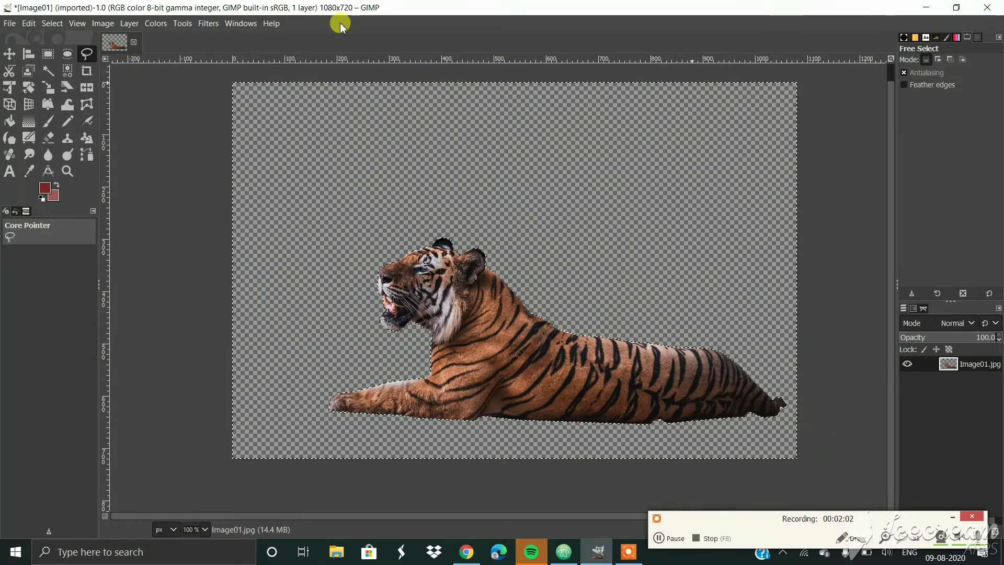
# Step: Start exporting the tiger cutout and choose PNG image as the file type
pyautogui.click(9, 24)
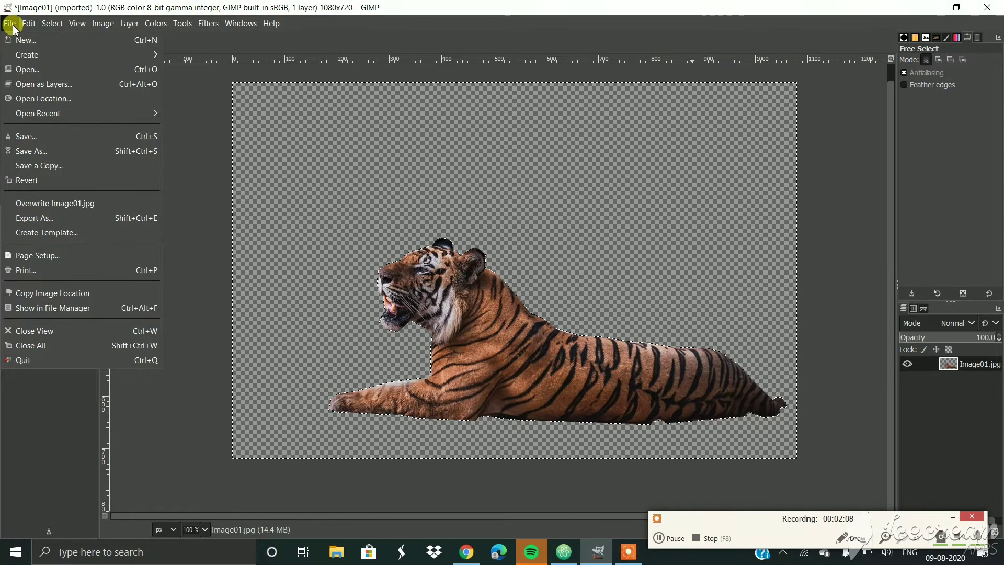
pyautogui.click(55, 218)
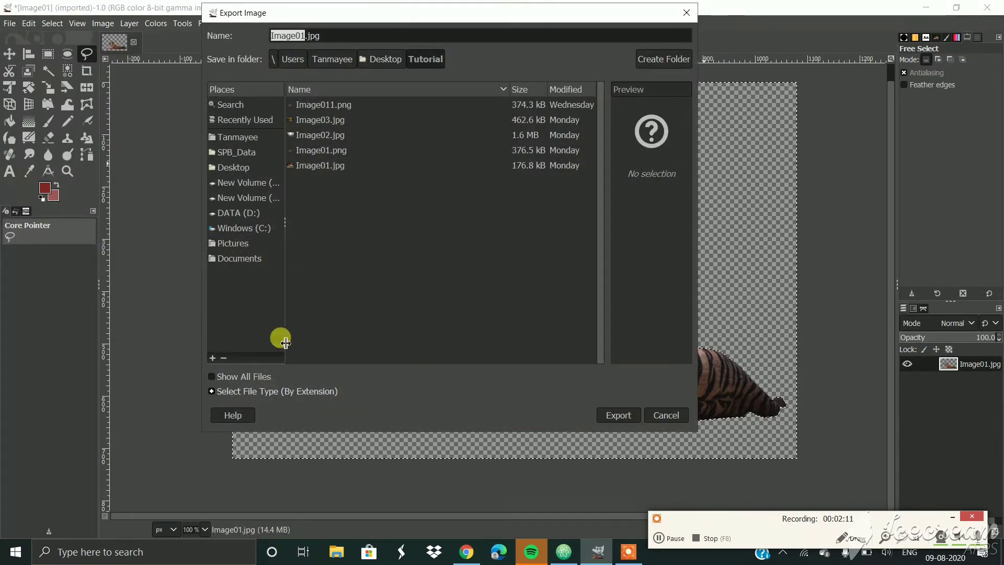
pyautogui.click(289, 393)
pyautogui.scroll(-6, 323, 337)
pyautogui.scroll(-5, 323, 337)
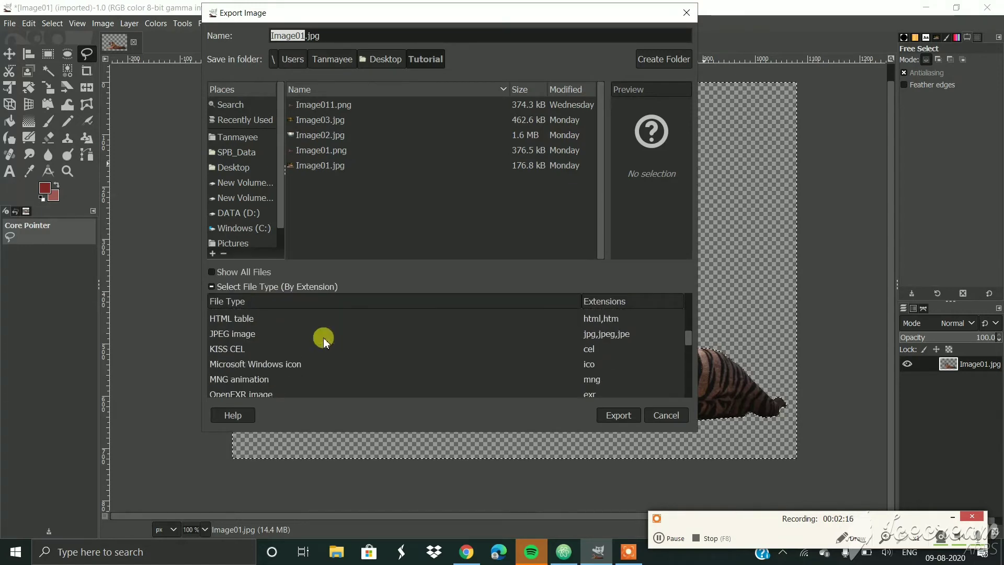
pyautogui.scroll(-1, 589, 359)
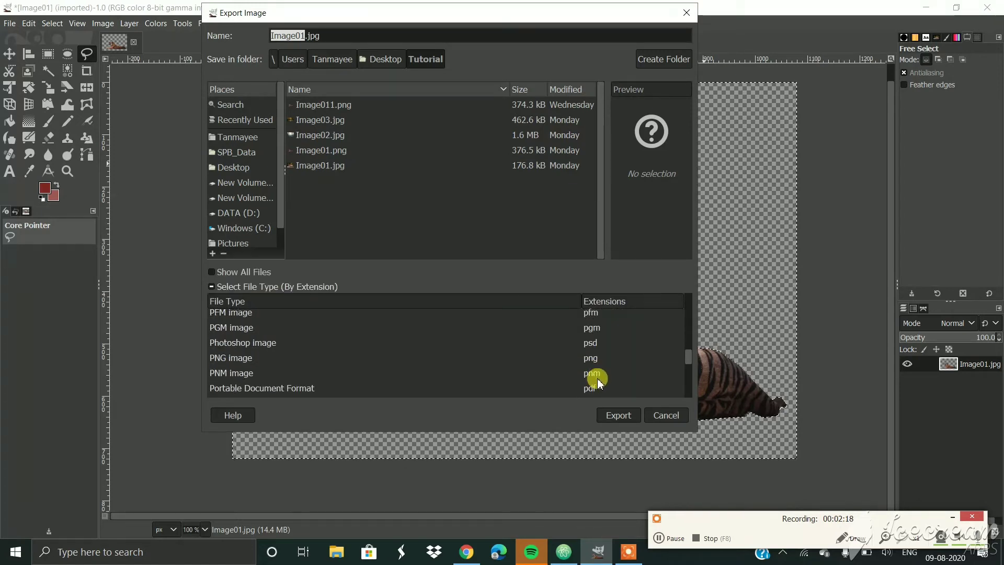
pyautogui.click(590, 359)
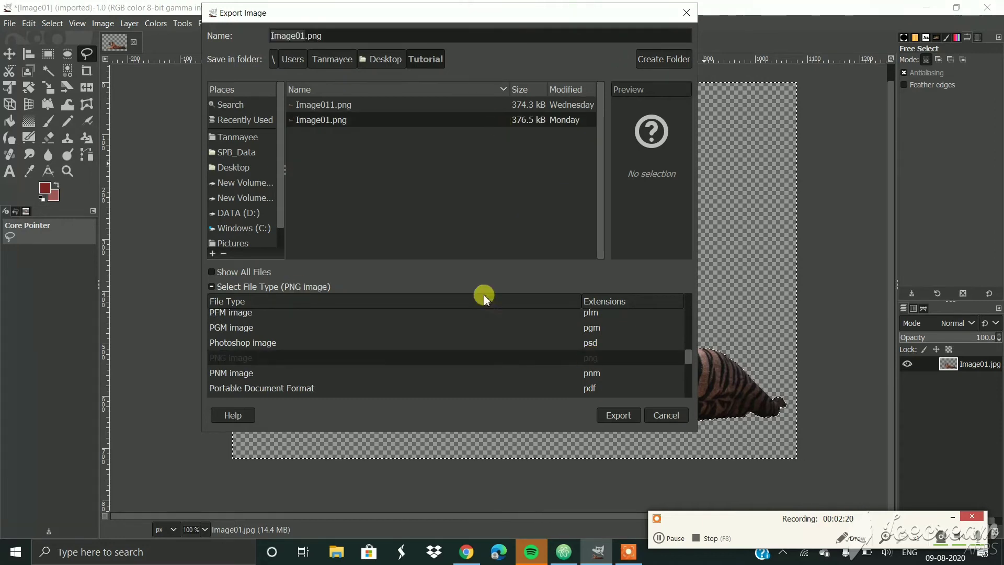
# Step: Name the export file Image012.png and export it to the Tutorial folder without replacing Image01.png
pyautogui.click(622, 418)
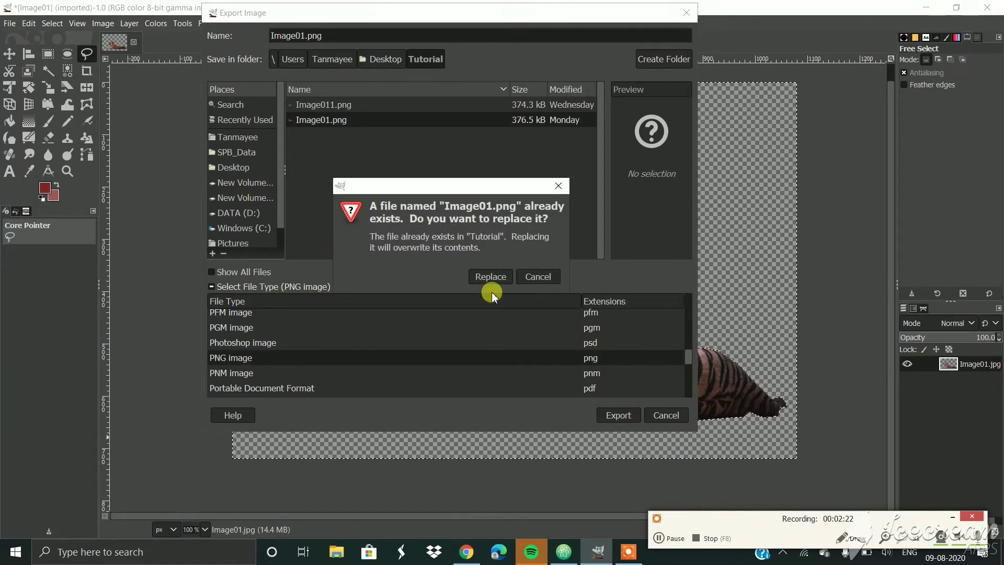
pyautogui.click(531, 276)
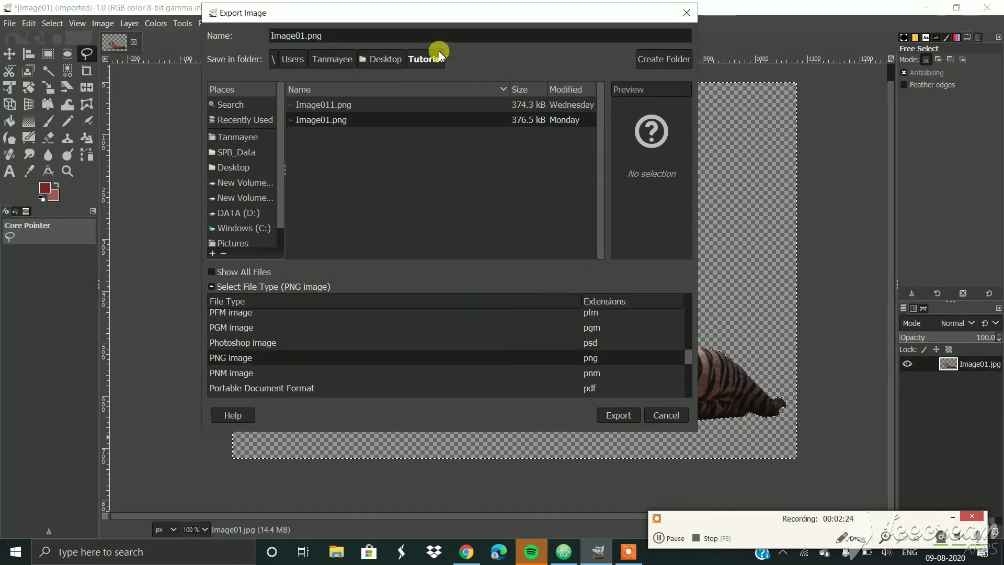
pyautogui.click(303, 35)
pyautogui.write('2')
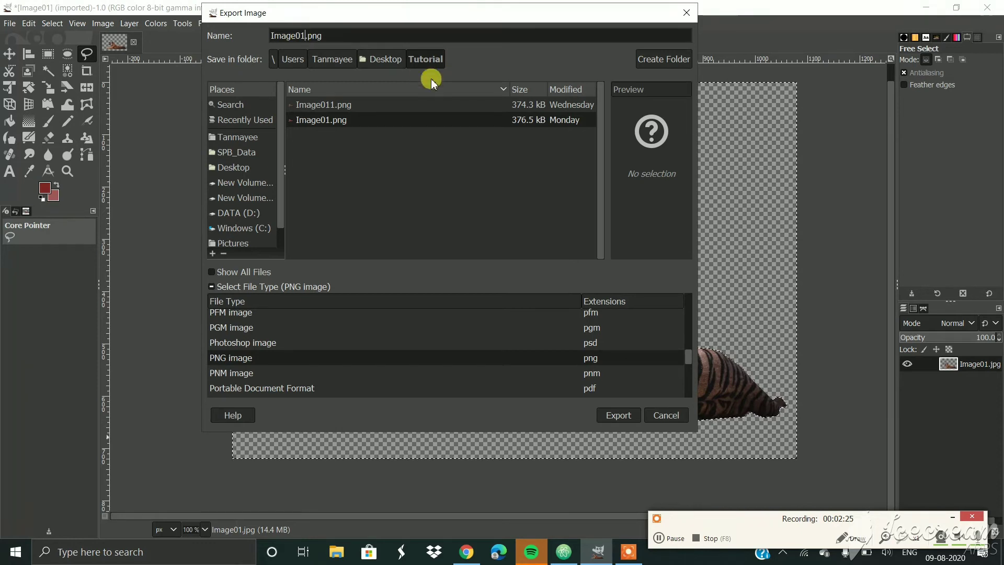
pyautogui.click(636, 418)
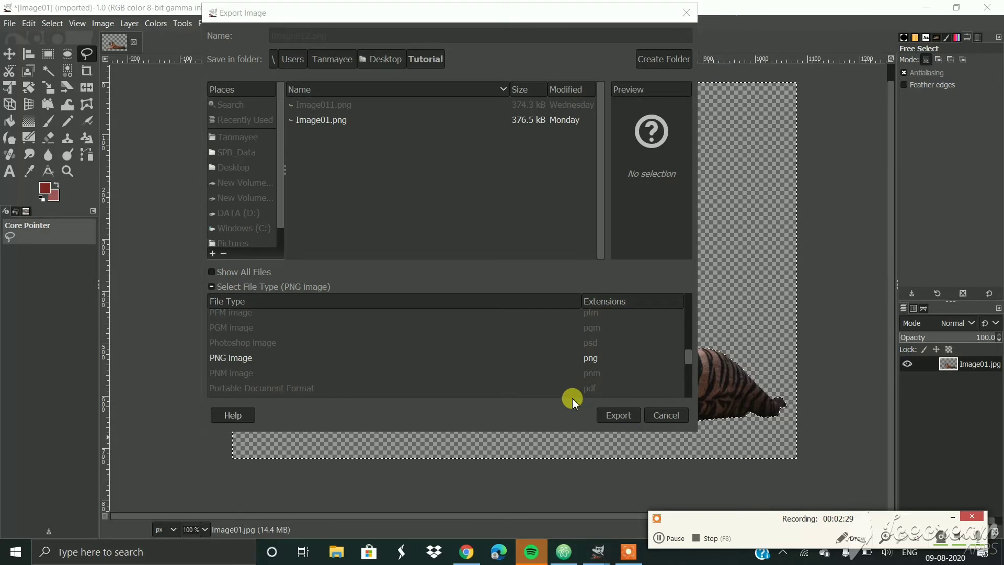
pyautogui.click(529, 425)
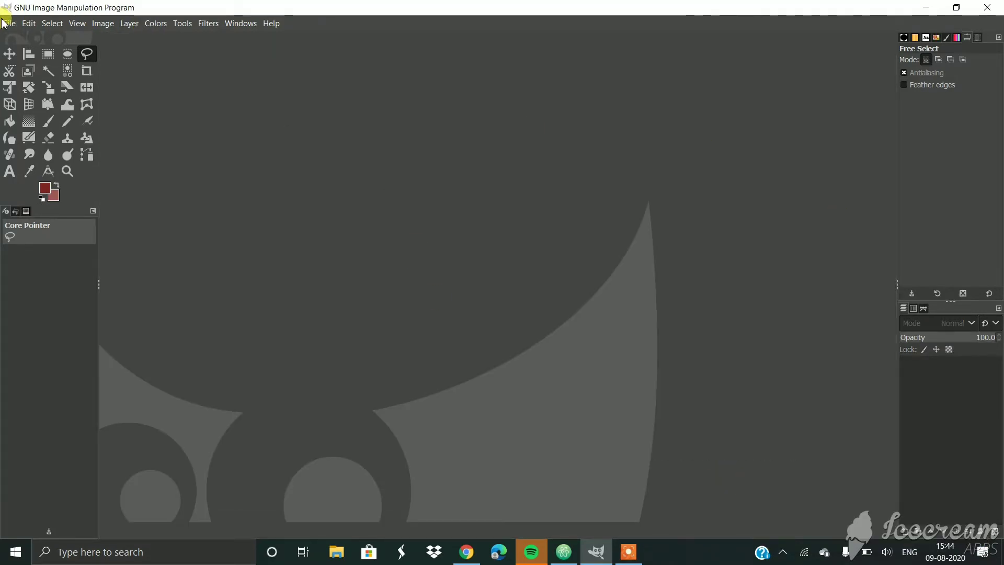
# Step: Open the autumn road picture Image03.jpg as a layer to serve as the background
pyautogui.click(4, 24)
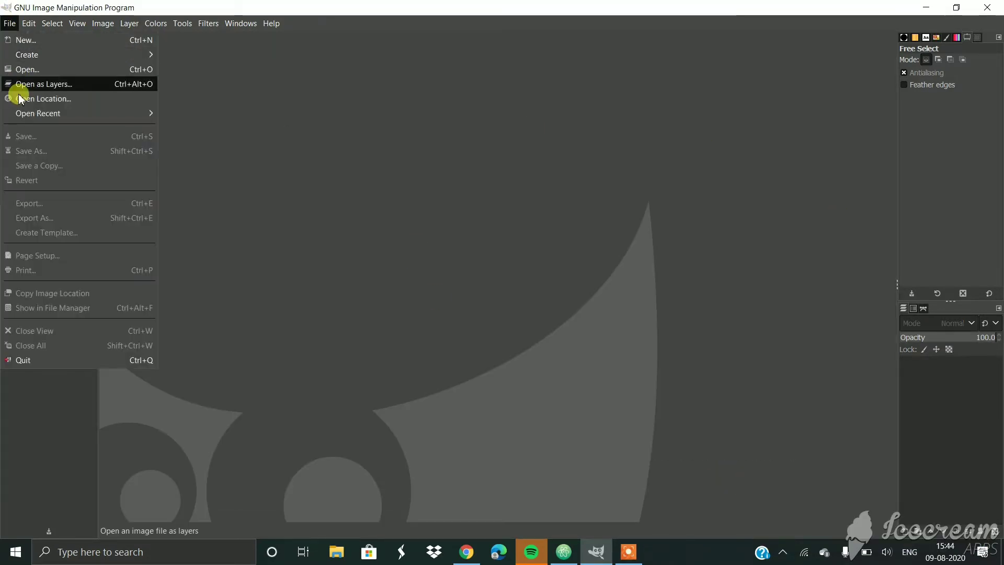
pyautogui.click(45, 85)
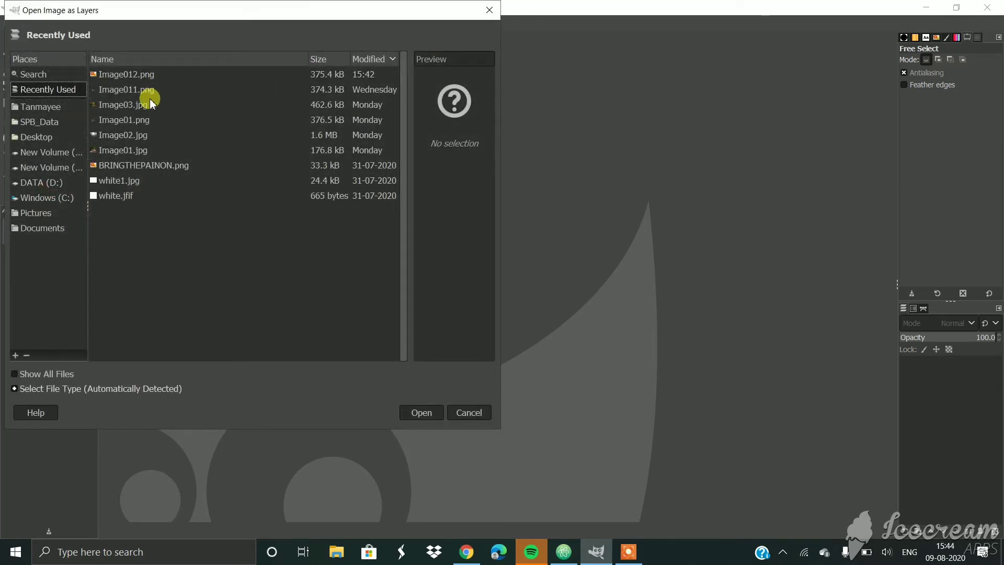
pyautogui.click(150, 103)
pyautogui.click(421, 414)
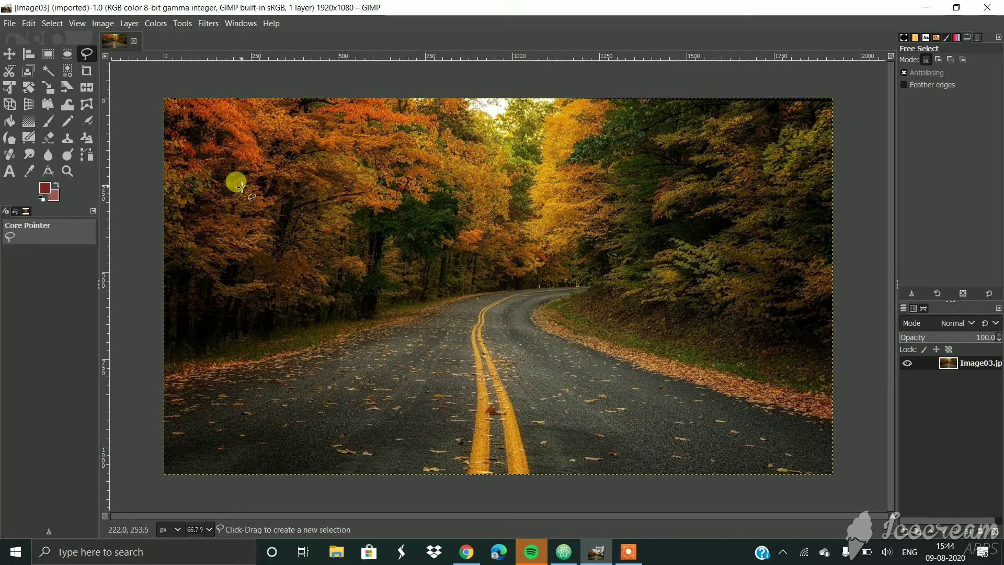
# Step: Add the tiger cutout Image012.png as a new layer above the autumn road picture
pyautogui.click(10, 24)
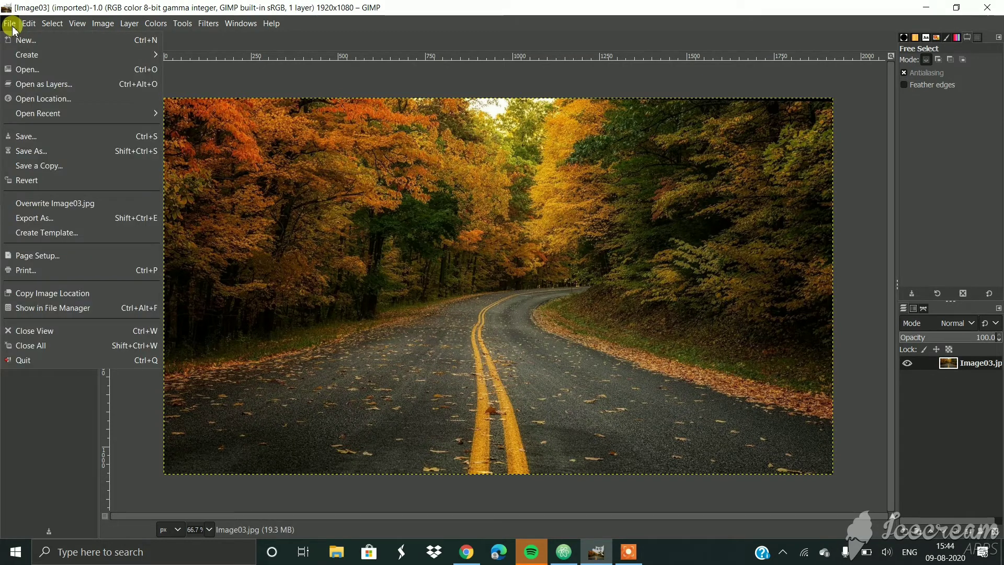
pyautogui.click(39, 82)
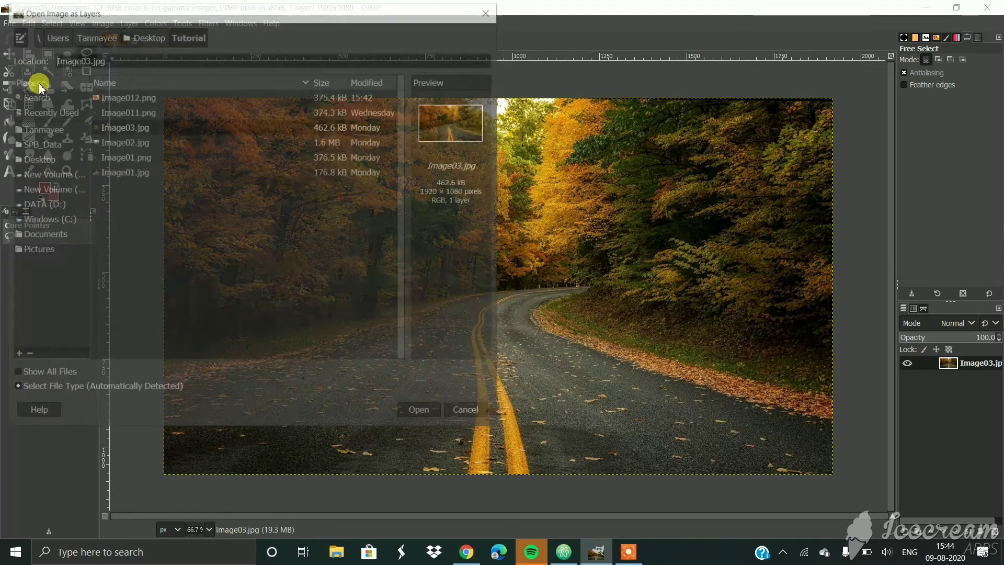
pyautogui.click(137, 96)
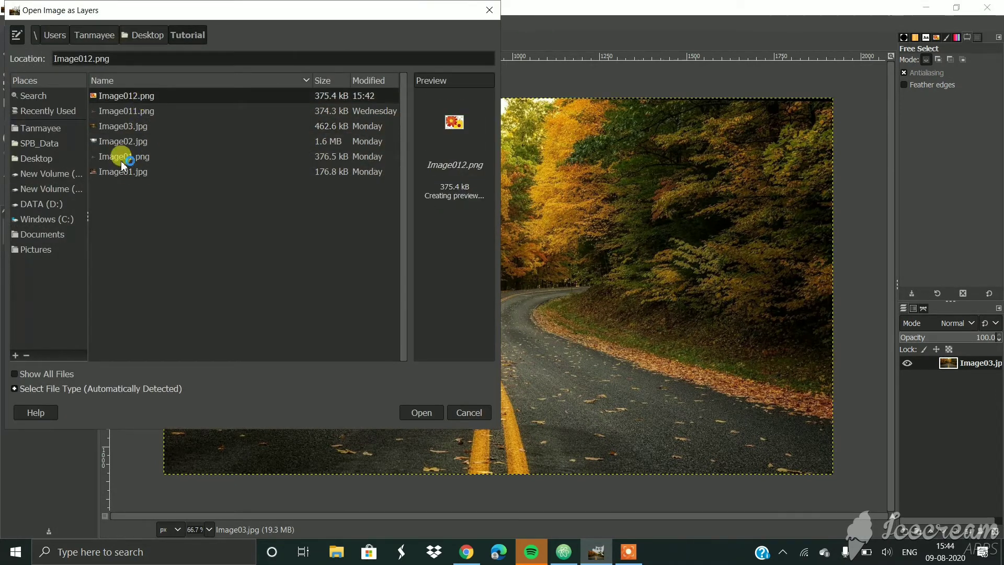
pyautogui.click(422, 413)
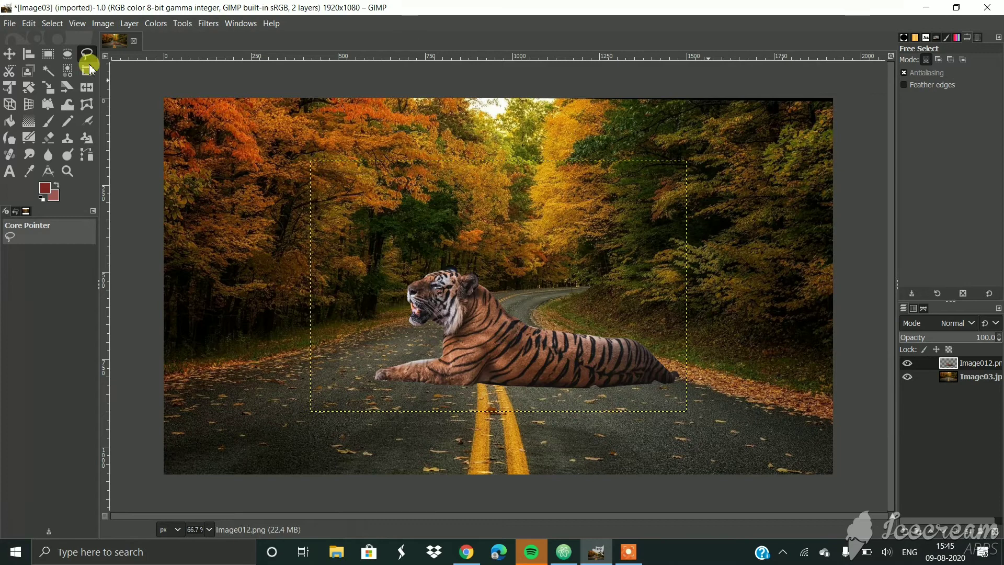
# Step: Move the tiger layer down onto the left lane of the road, near the picture's lower edge
pyautogui.click(12, 59)
pyautogui.moveTo(460, 347); pyautogui.dragTo(331, 406)
pyautogui.moveTo(421, 428); pyautogui.dragTo(366, 435)
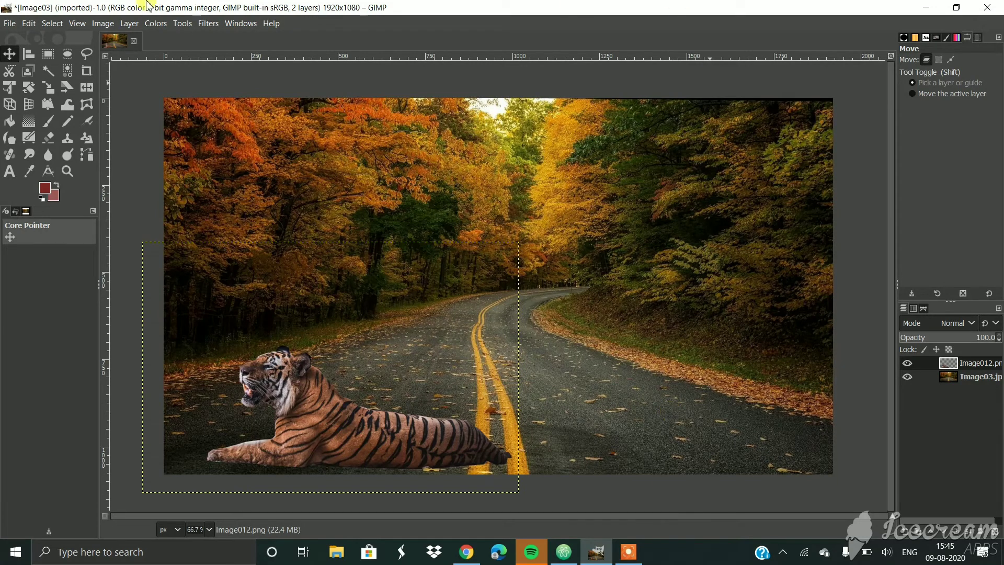
# Step: Try shifting the tiger layer's midtones toward red to 15.4 with Color Balance, and discard the adjustment
pyautogui.click(158, 24)
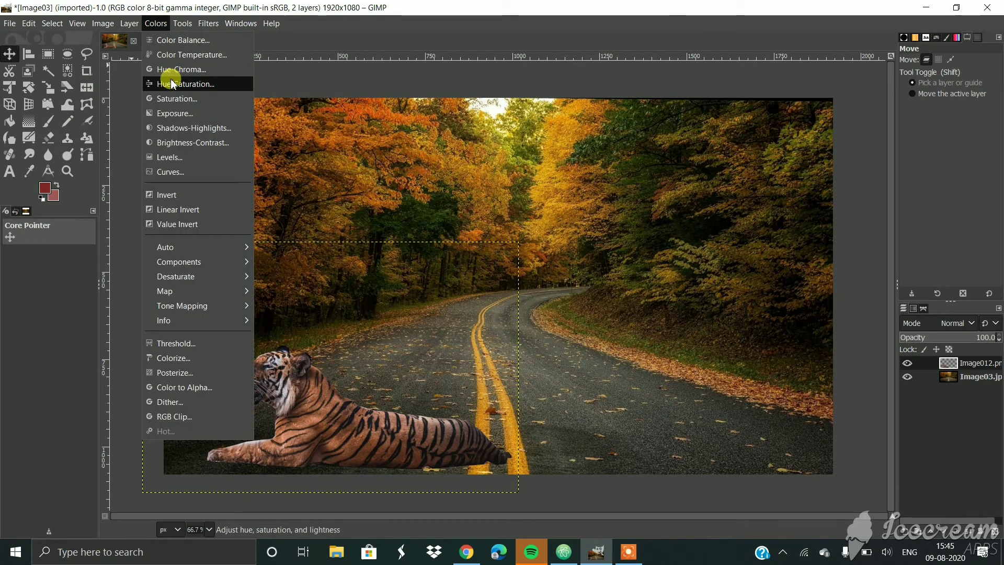
pyautogui.click(174, 40)
pyautogui.moveTo(737, 327); pyautogui.dragTo(787, 316)
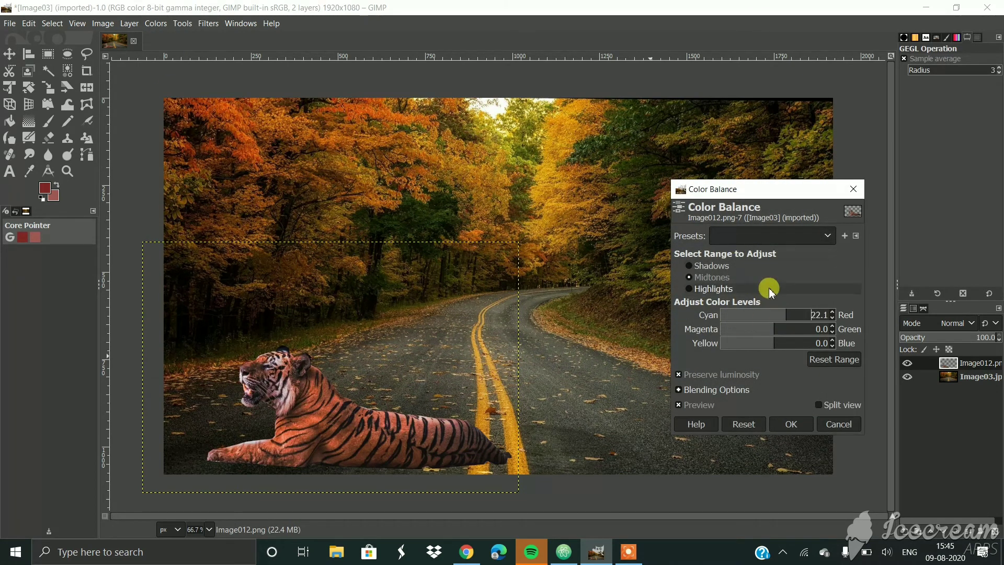
pyautogui.click(777, 312)
pyautogui.click(787, 317)
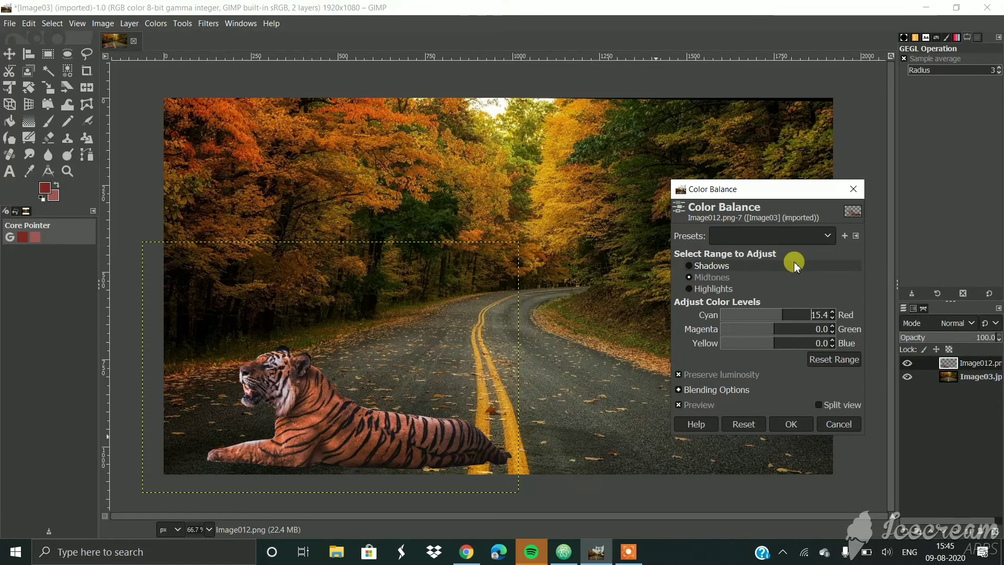
pyautogui.click(757, 425)
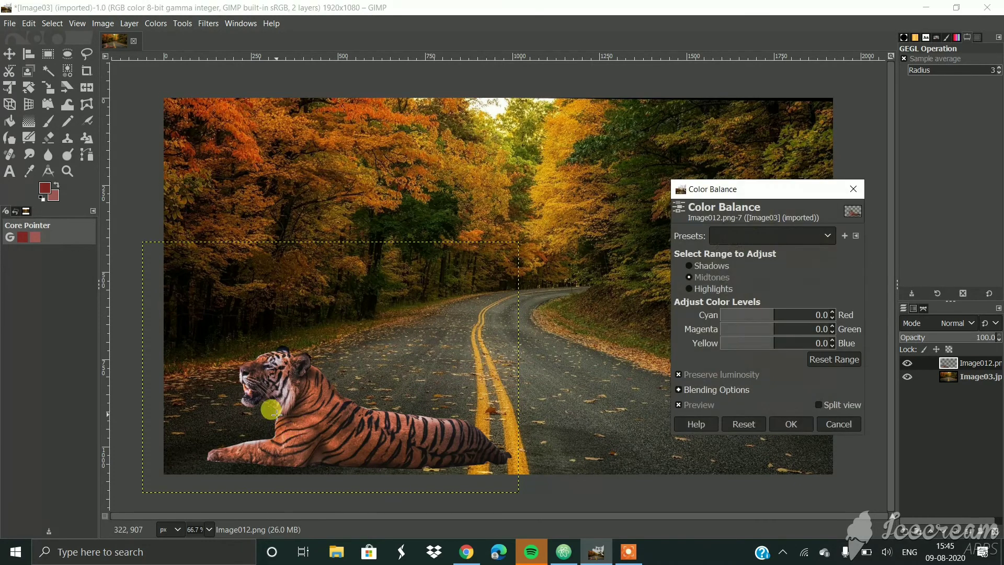
pyautogui.click(852, 188)
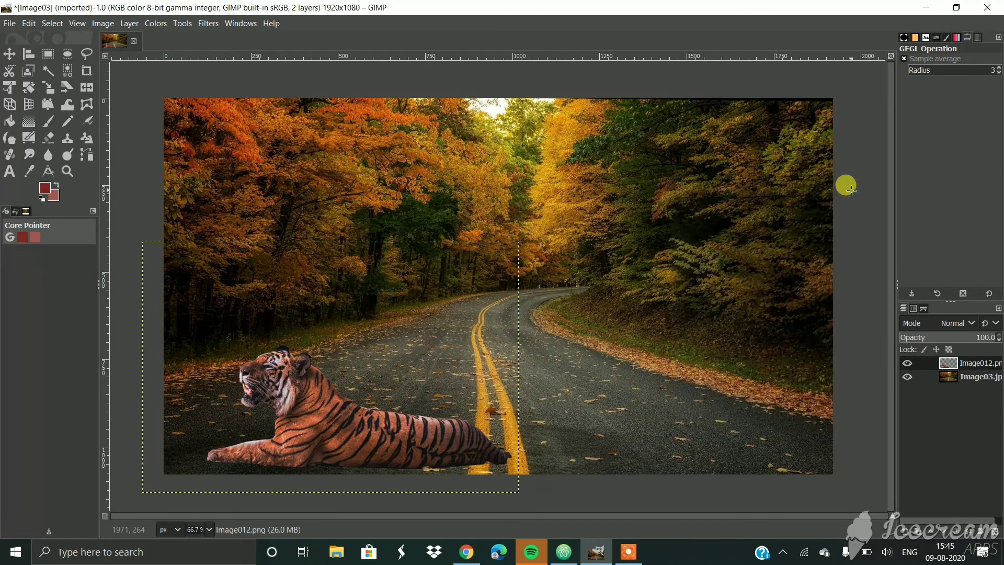
# Step: Nudge the tiger slightly up and to the left, and scale its layer to 1053 × 702 pixels
pyautogui.moveTo(302, 398)
pyautogui.mouseDown()
pyautogui.moveTo(320, 357)
pyautogui.moveTo(294, 383)
pyautogui.mouseUp()
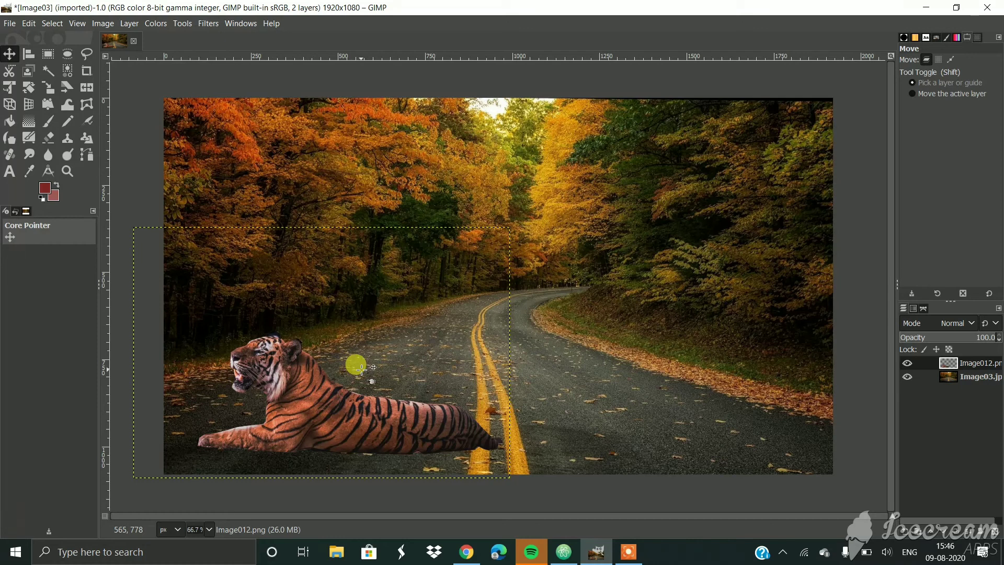
pyautogui.rightClick(950, 366)
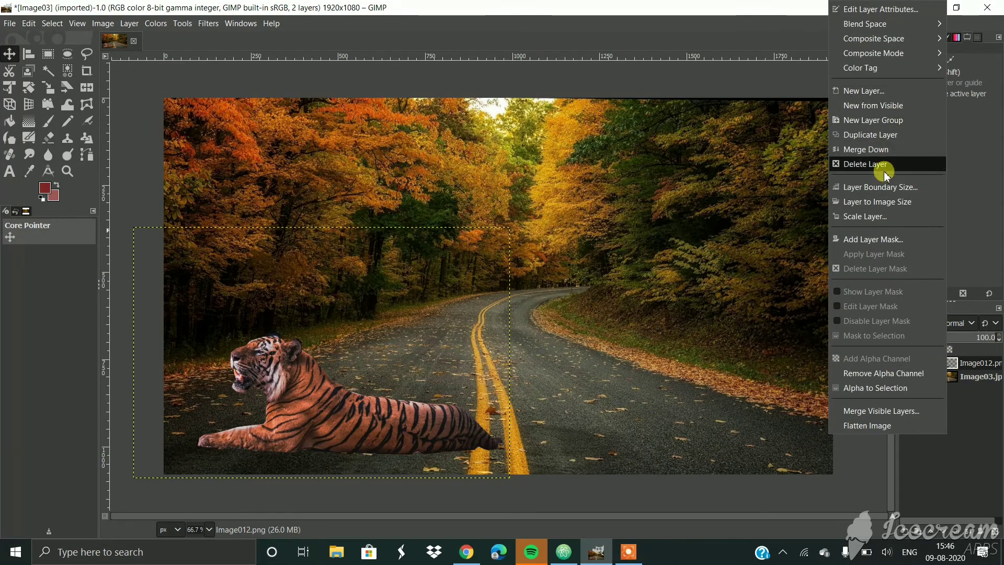
pyautogui.click(870, 213)
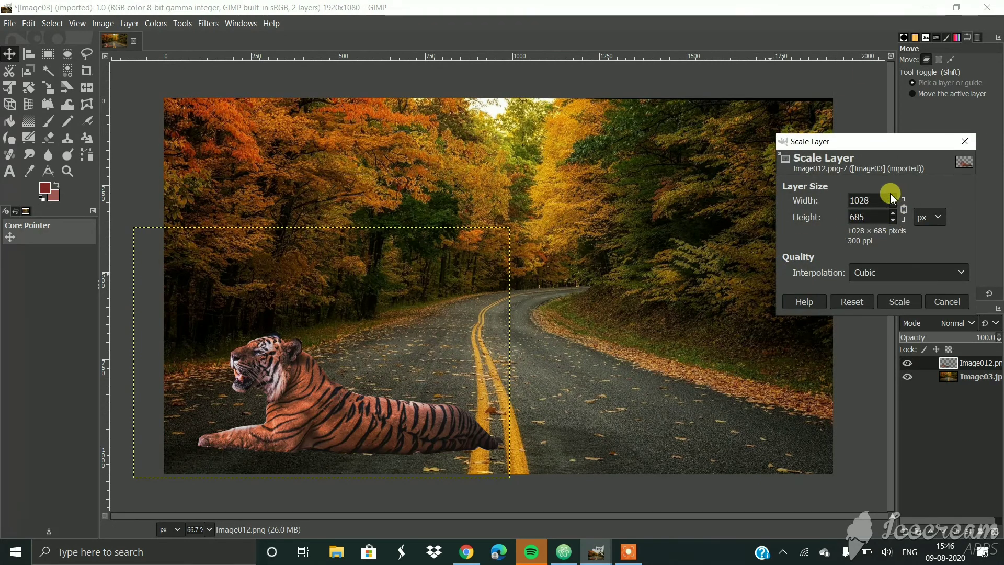
pyautogui.click(893, 213)
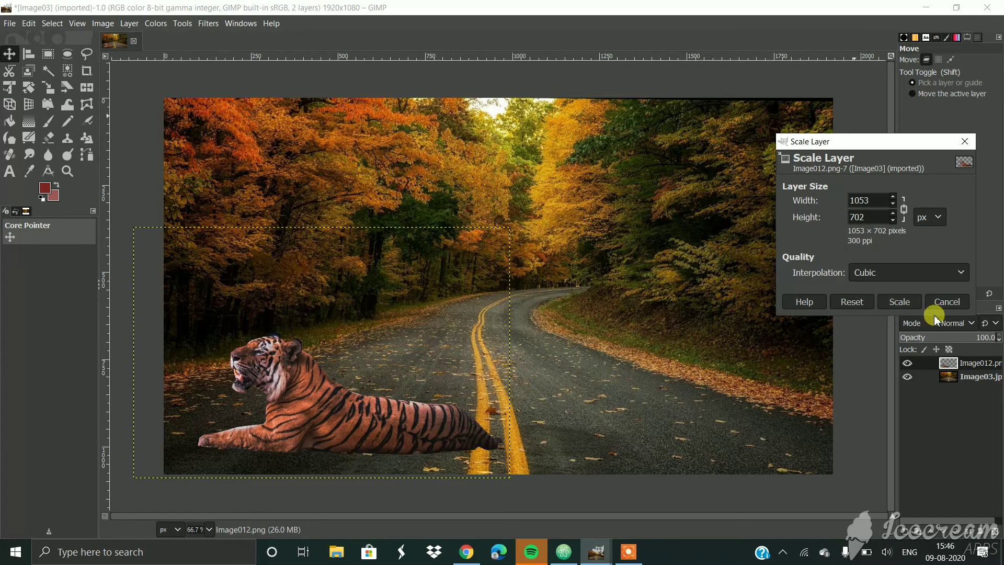
pyautogui.click(893, 296)
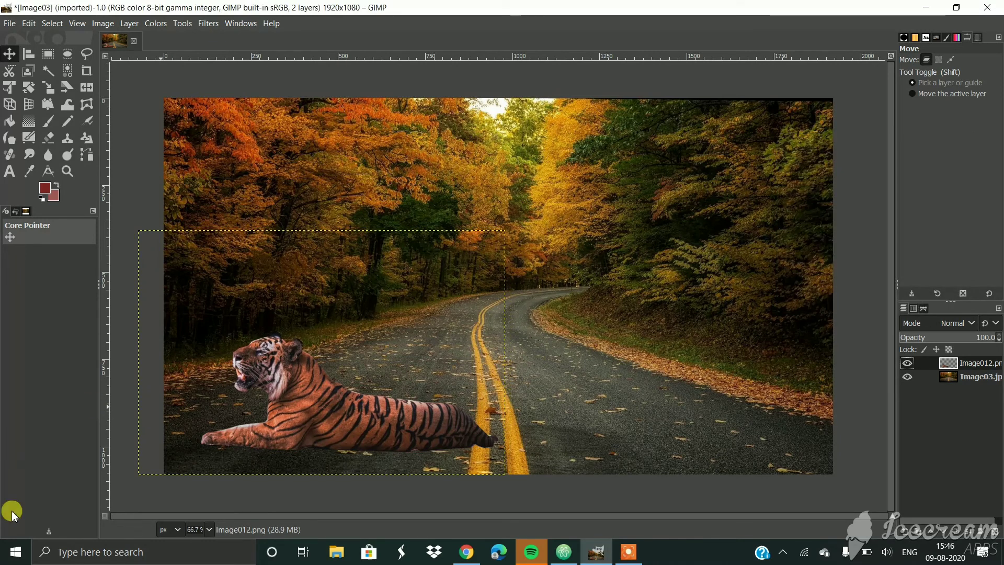
# Step: Move the scaled tiger into the road's lower-left corner, with its body resting along the picture's lower edge
pyautogui.moveTo(390, 409); pyautogui.dragTo(326, 433)
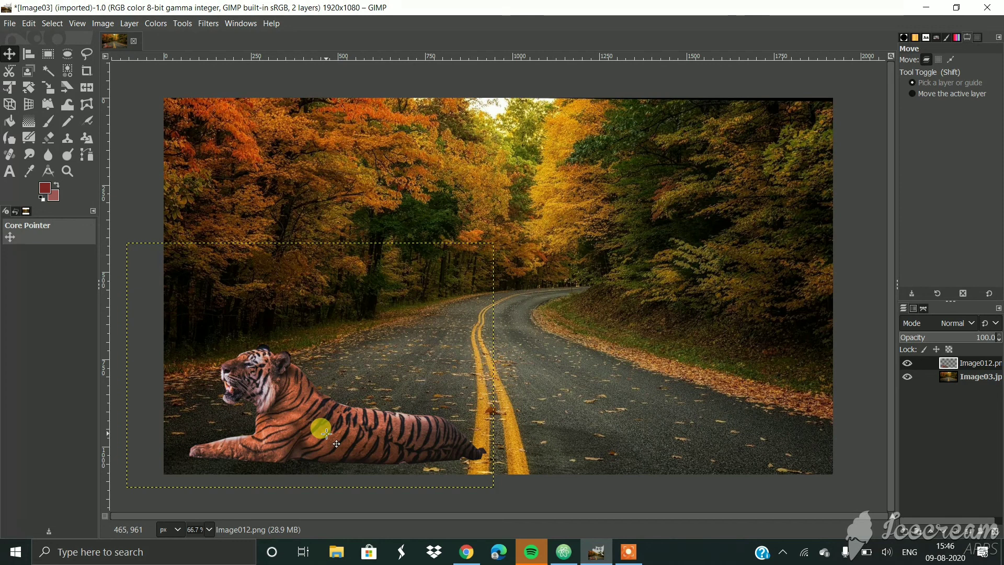
pyautogui.moveTo(350, 426); pyautogui.dragTo(334, 436)
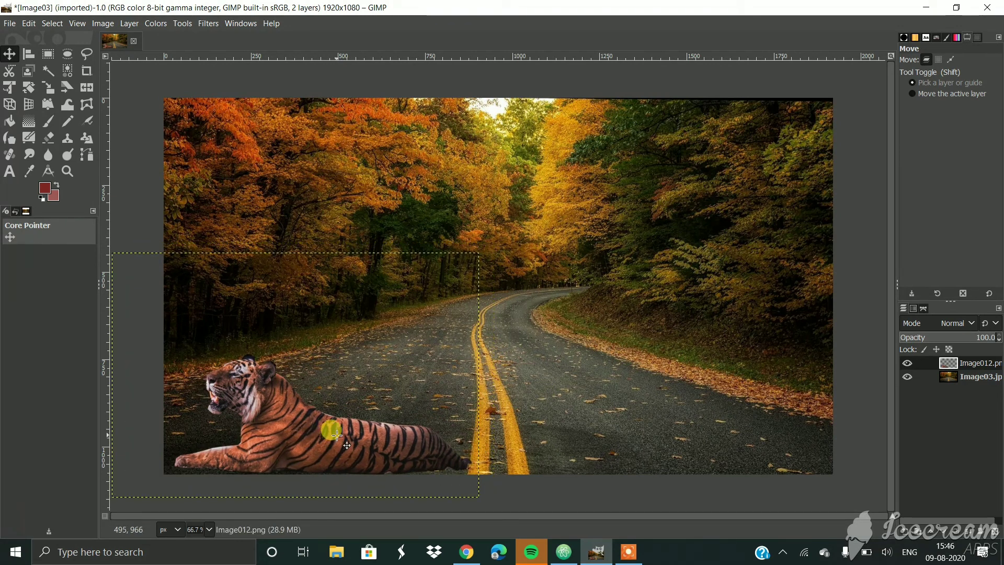